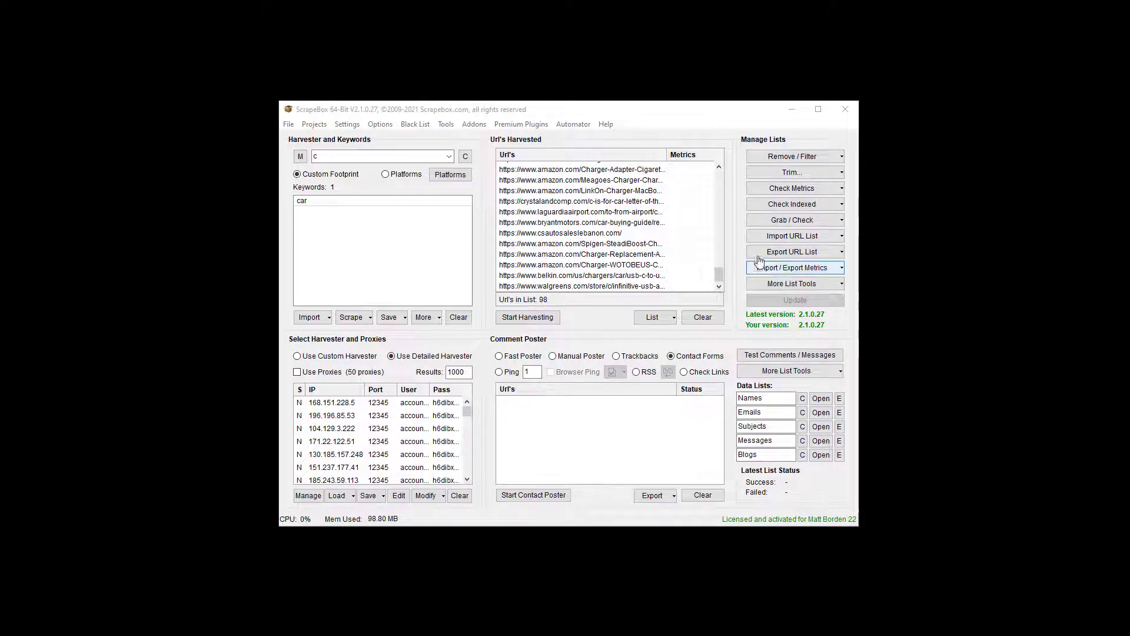
- Look over the Export URL List options and reopen them for the 98 harvested URLs
left_click(792, 252)
left_click(731, 236)
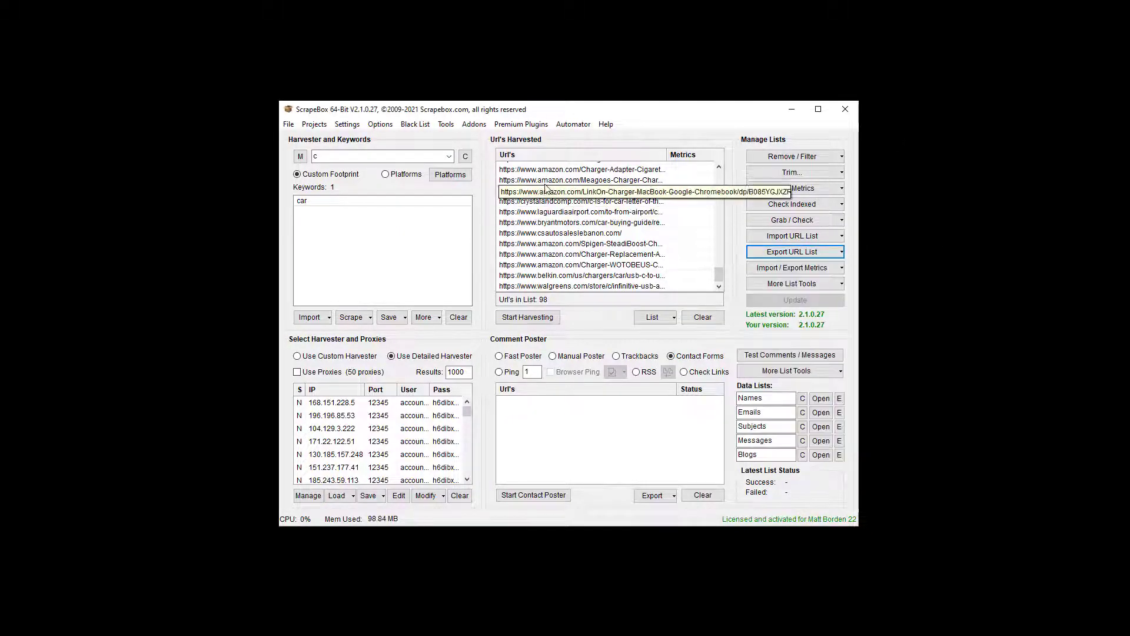
scroll(550, 199, "up", 5)
scroll(550, 198, "up", 6)
scroll(551, 197, "up", 6)
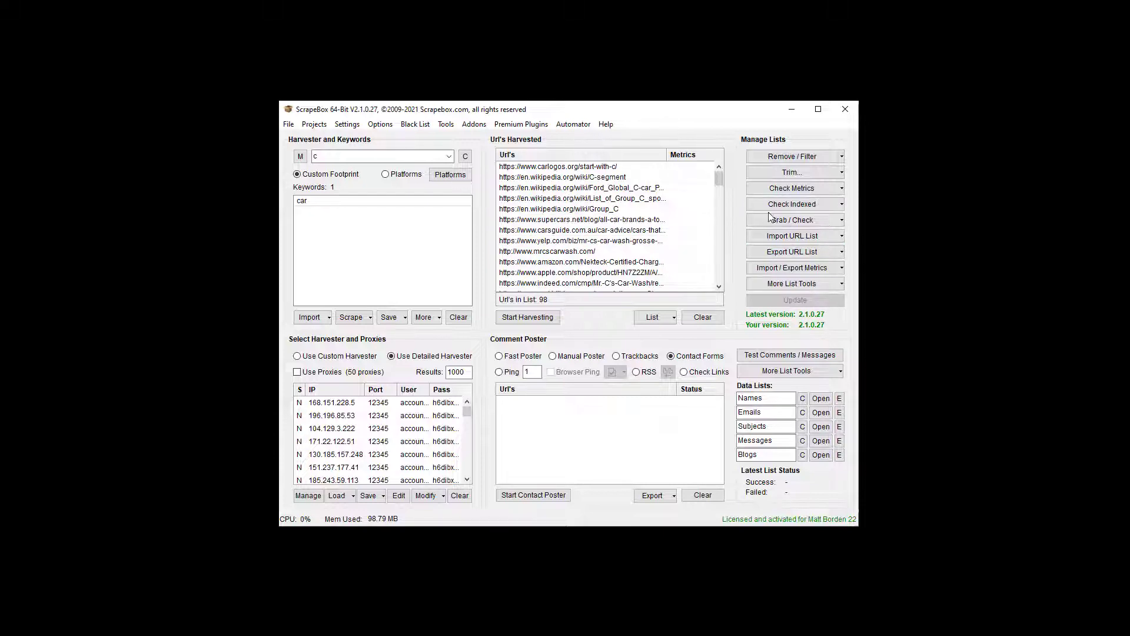
left_click(754, 255)
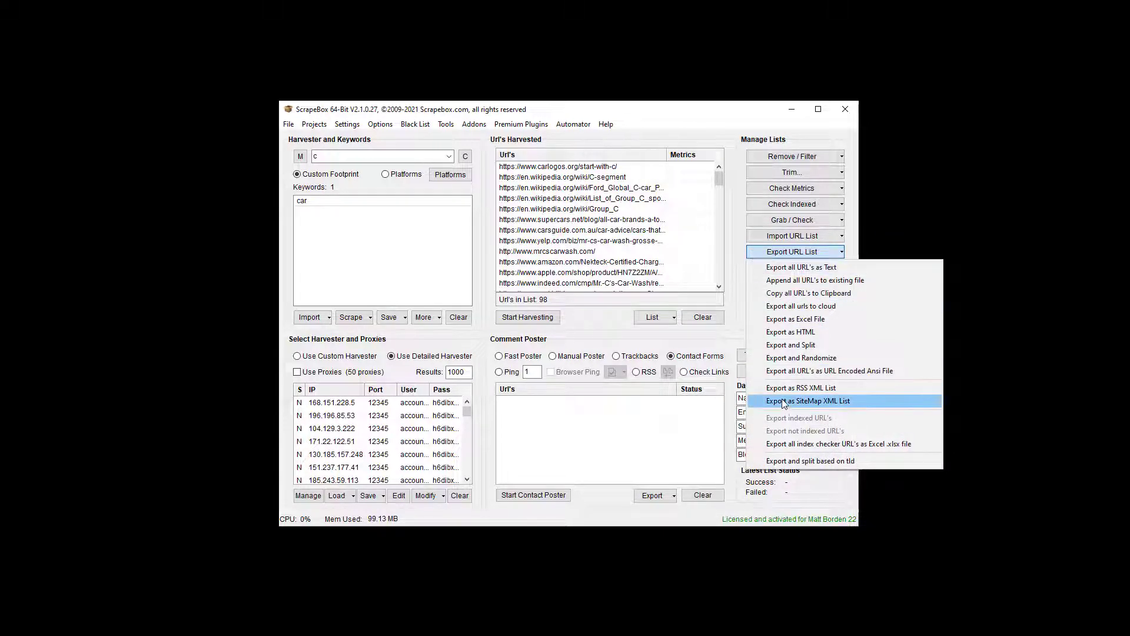
- Choose Export as SiteMap XML List and set both From and To dates to 3/9/2022
left_click(858, 402)
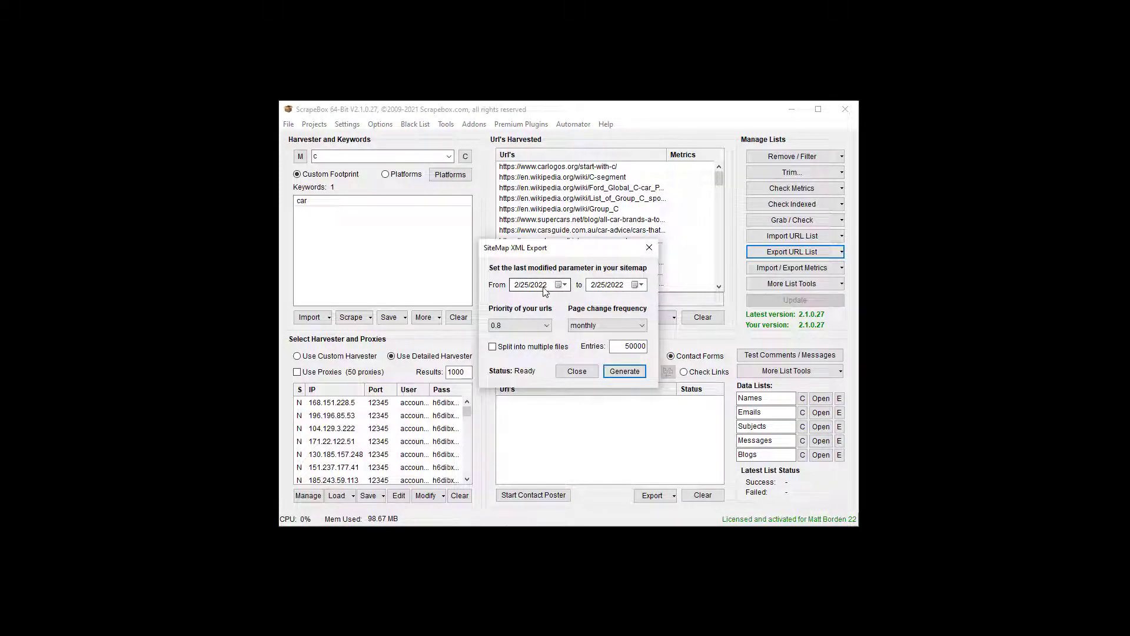
left_click(564, 285)
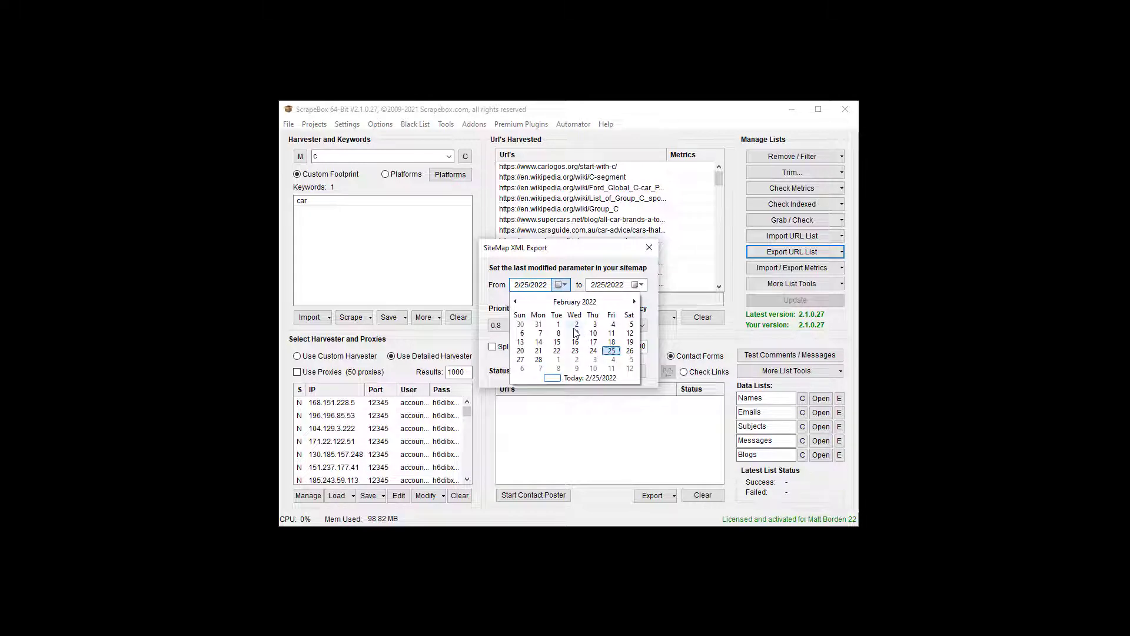
left_click(577, 368)
left_click(639, 284)
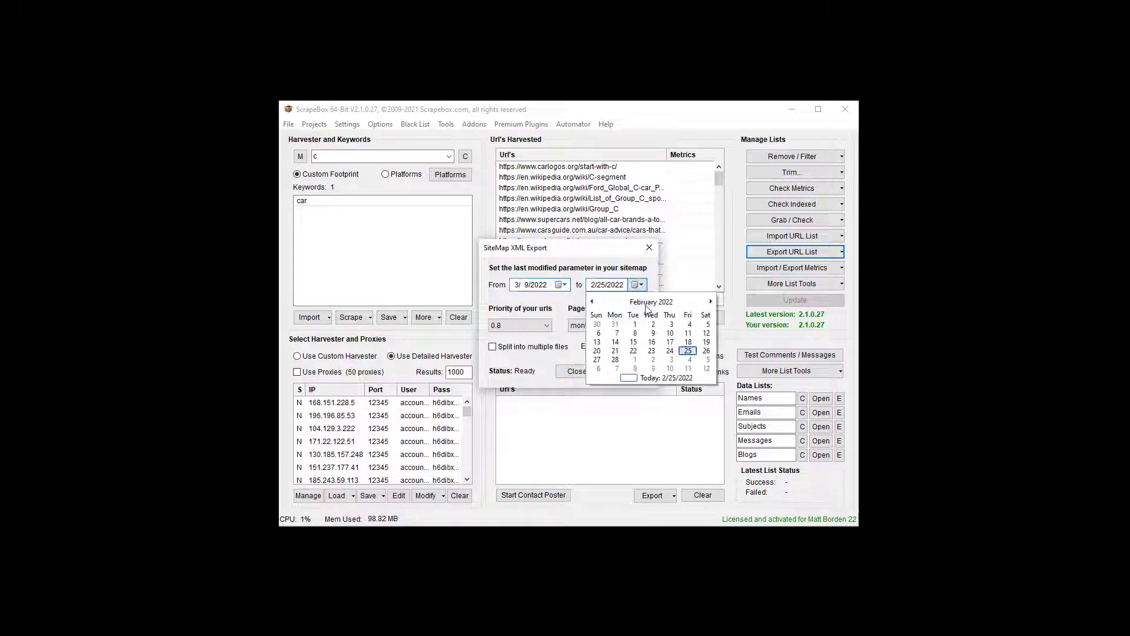
left_click(652, 367)
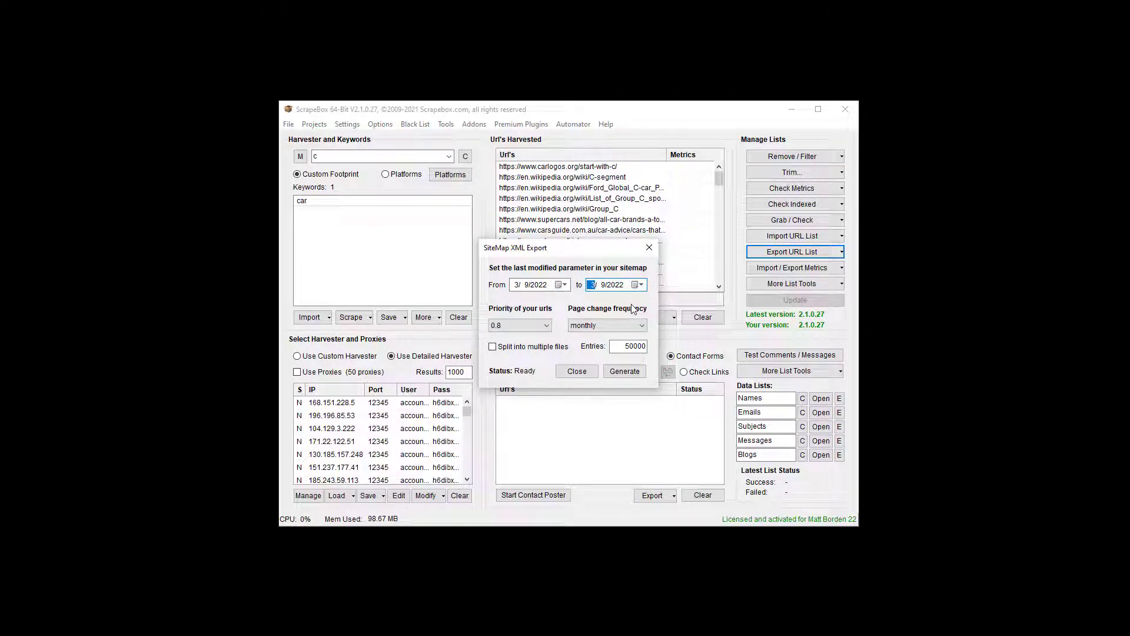
- Keep URL priority at 0.8 and change frequency at monthly
left_click(518, 327)
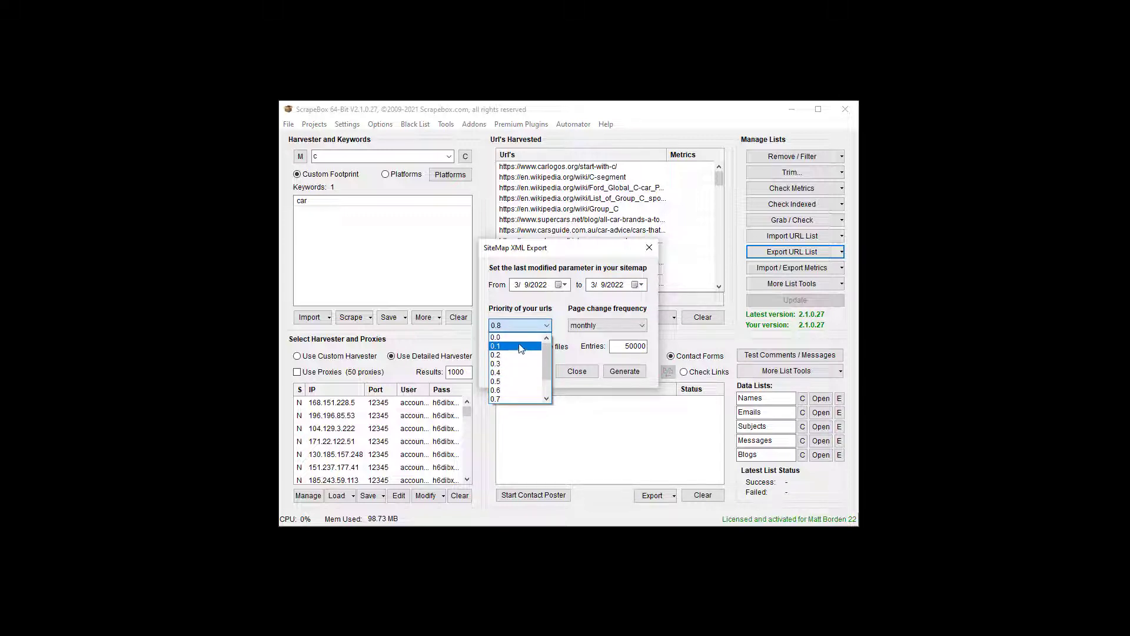
scroll(520, 358, "down", 3)
left_click(515, 381)
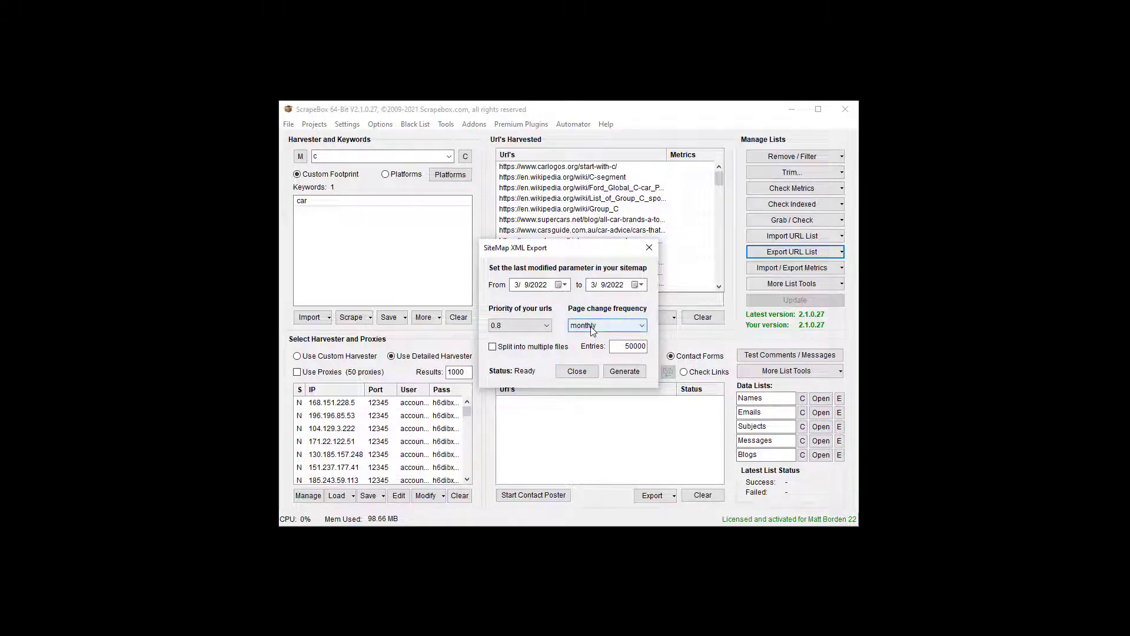
left_click(642, 326)
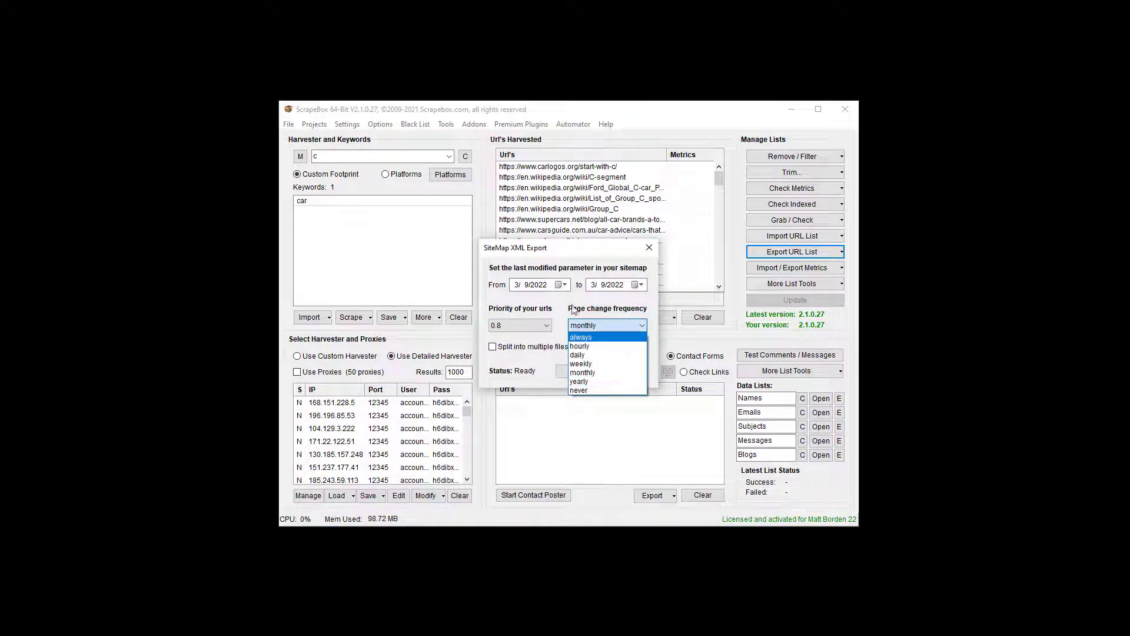
left_click(586, 372)
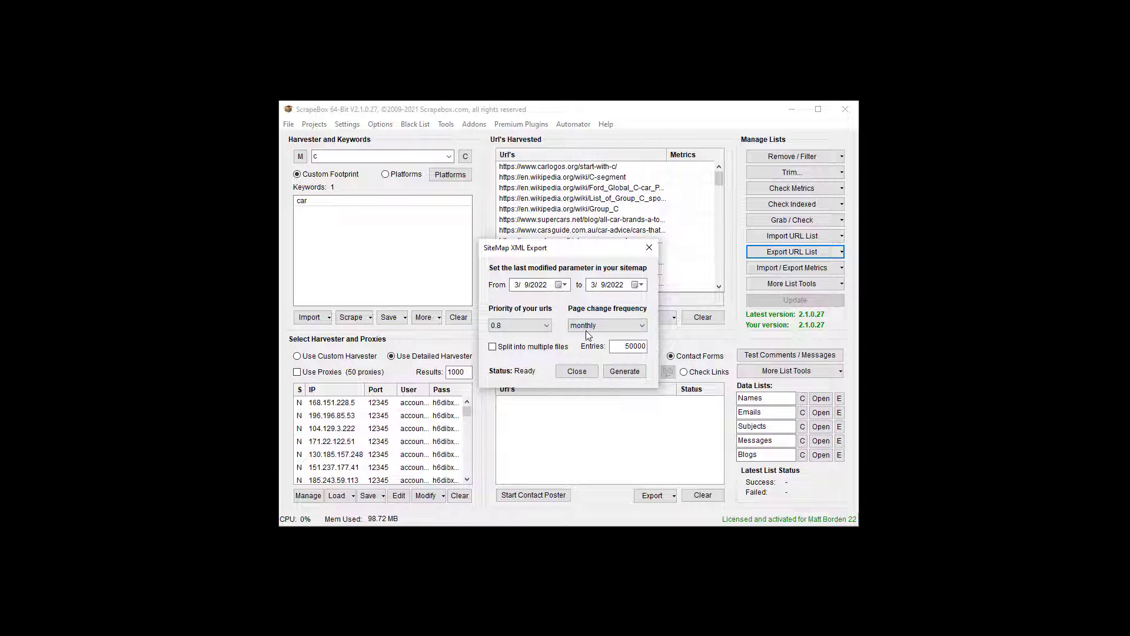
- Enable Split into multiple files with 30 entries each and start generating the sitemaps
left_click(500, 353)
left_click_drag(596, 251, 461, 268)
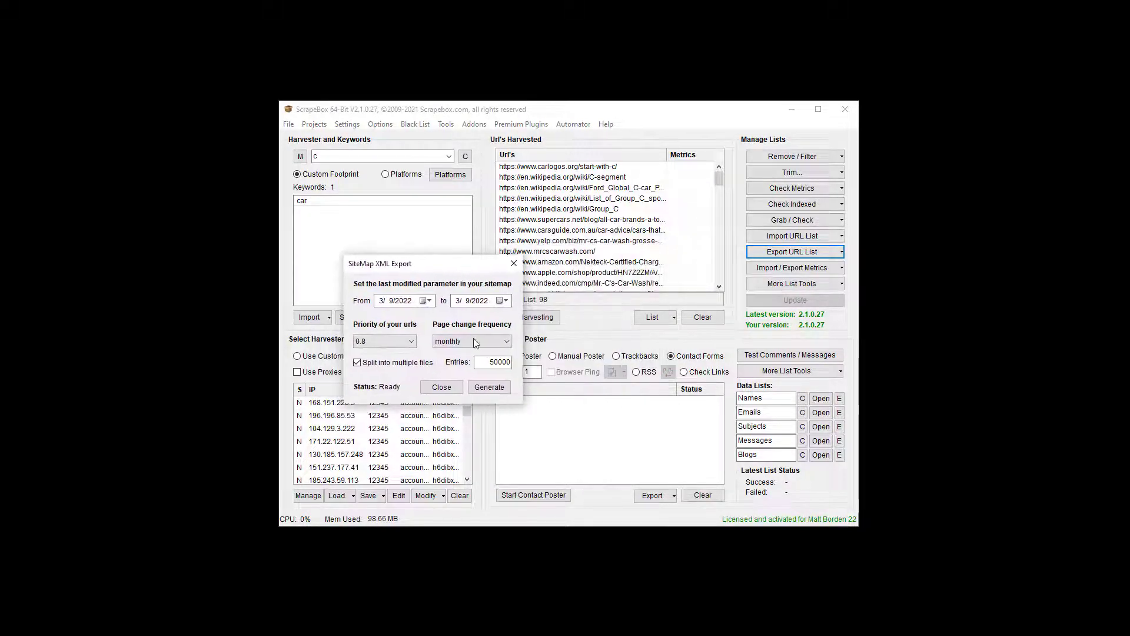
left_click(491, 362)
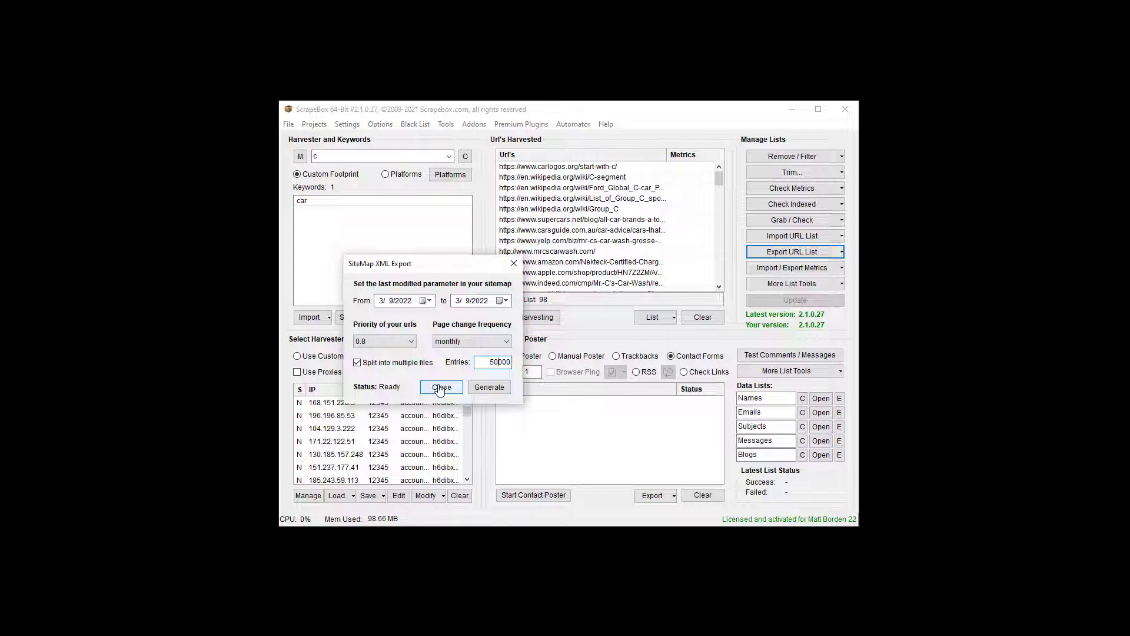
double_click(489, 362)
type("30")
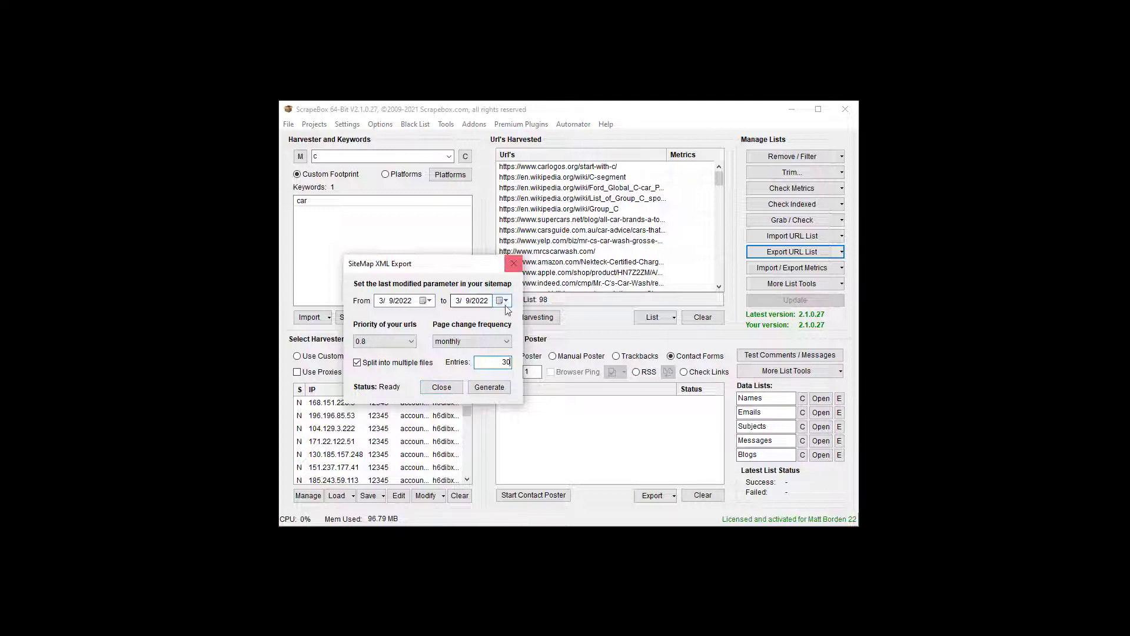
left_click(491, 389)
type("site map 1")
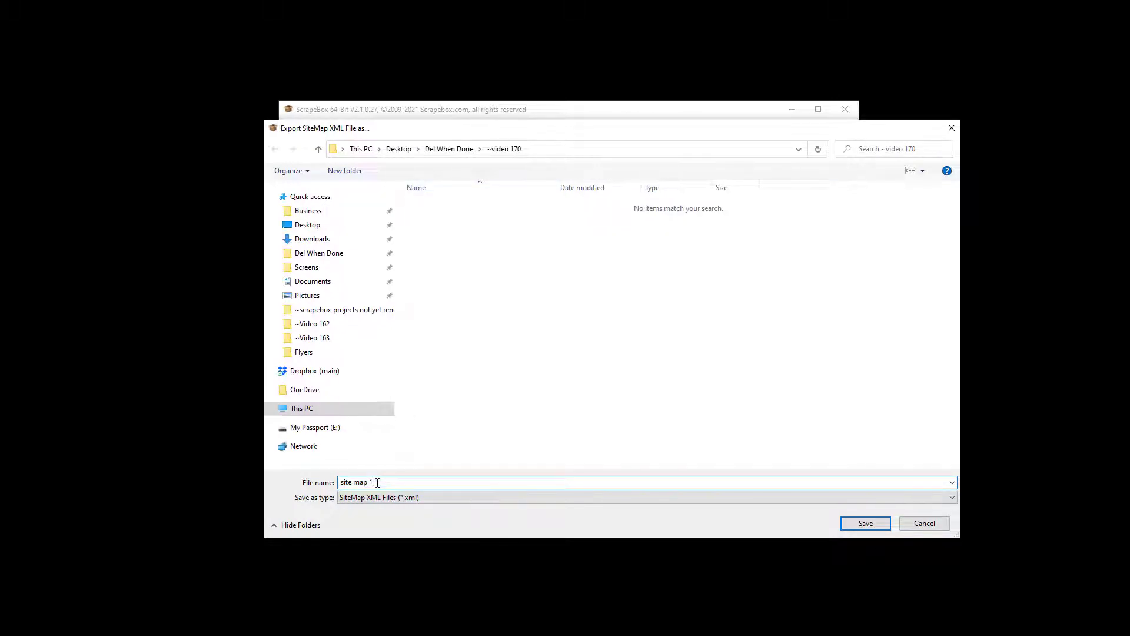
- Save the sitemap as 'site map 1', producing site map 1_1 through 1_4
key("Return")
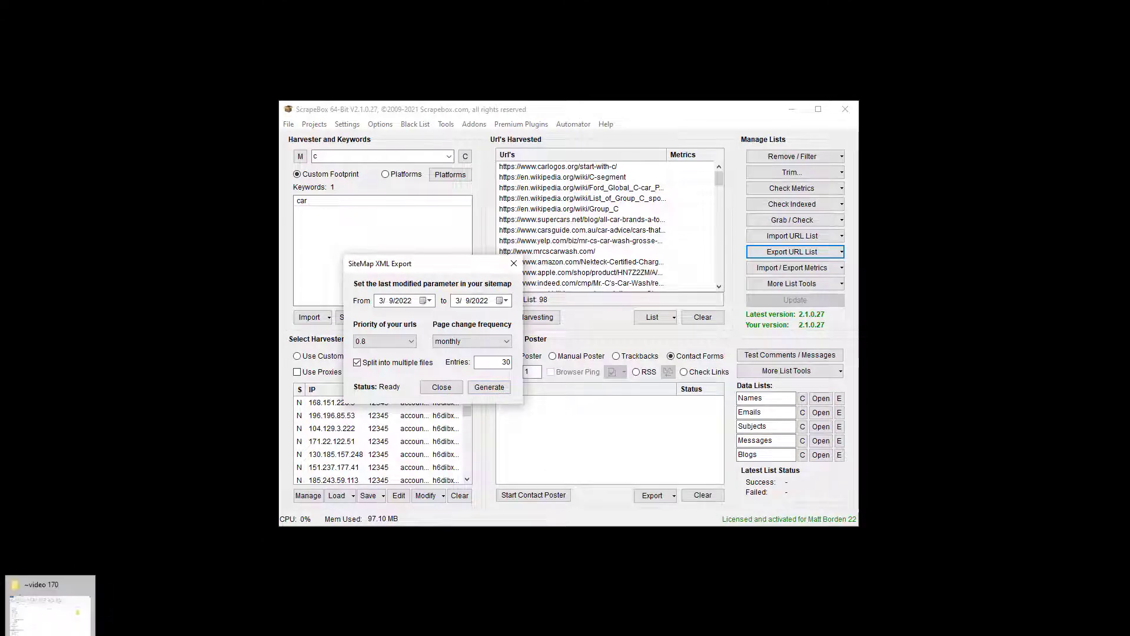
- Locate the four generated XML files and open site map 1_1.xml in the browser
left_click(50, 605)
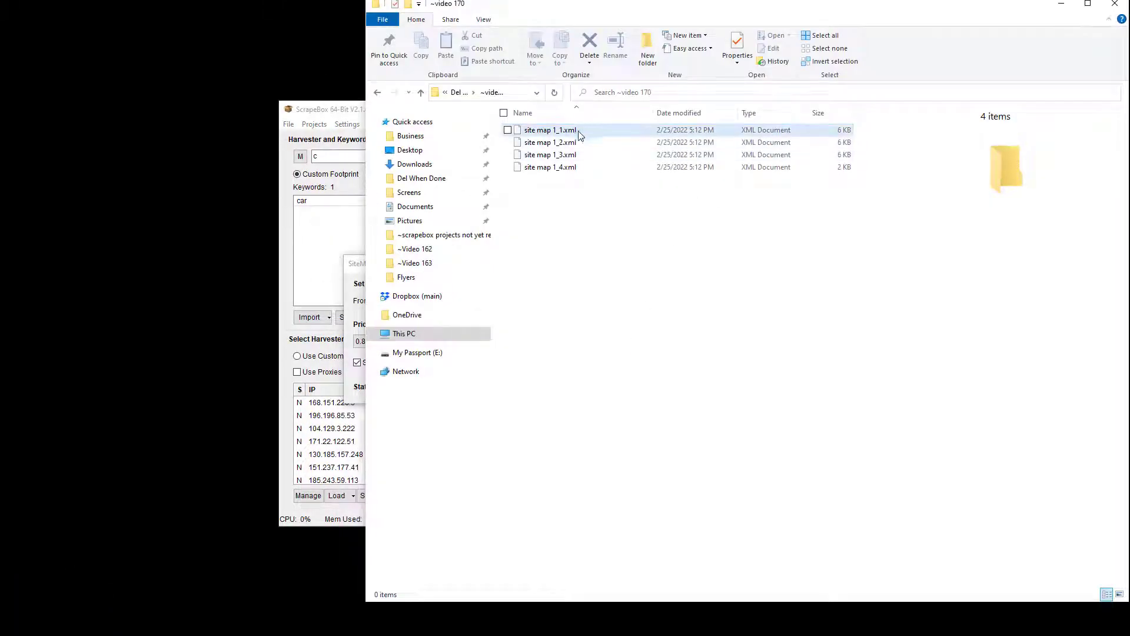
left_click(584, 128)
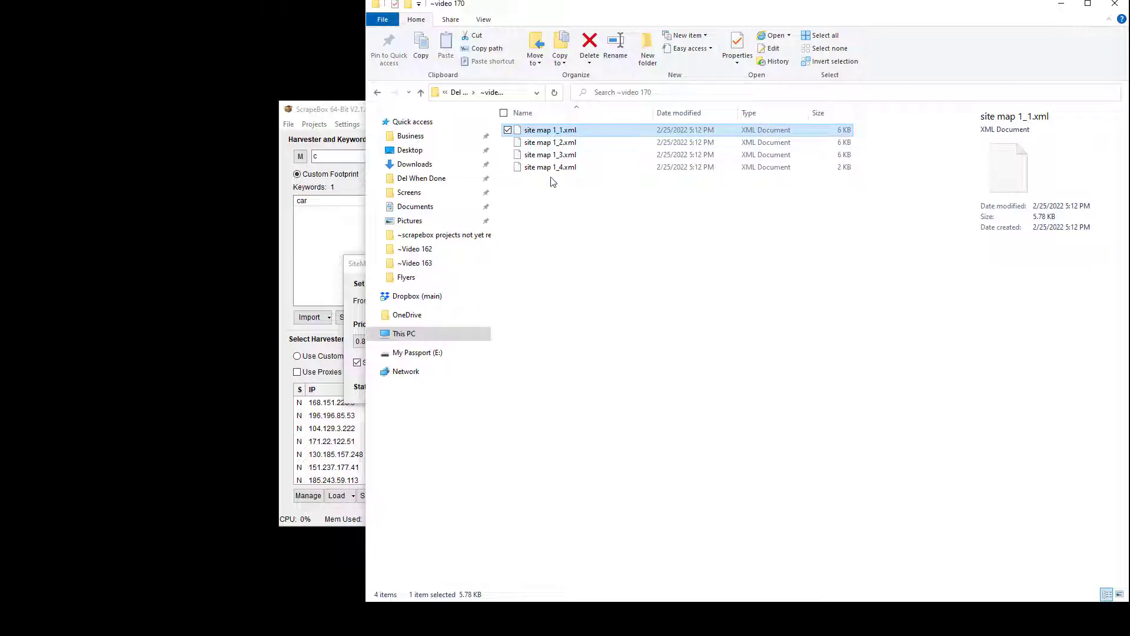
left_click_drag(563, 129, 562, 168)
left_click_drag(562, 166, 581, 168)
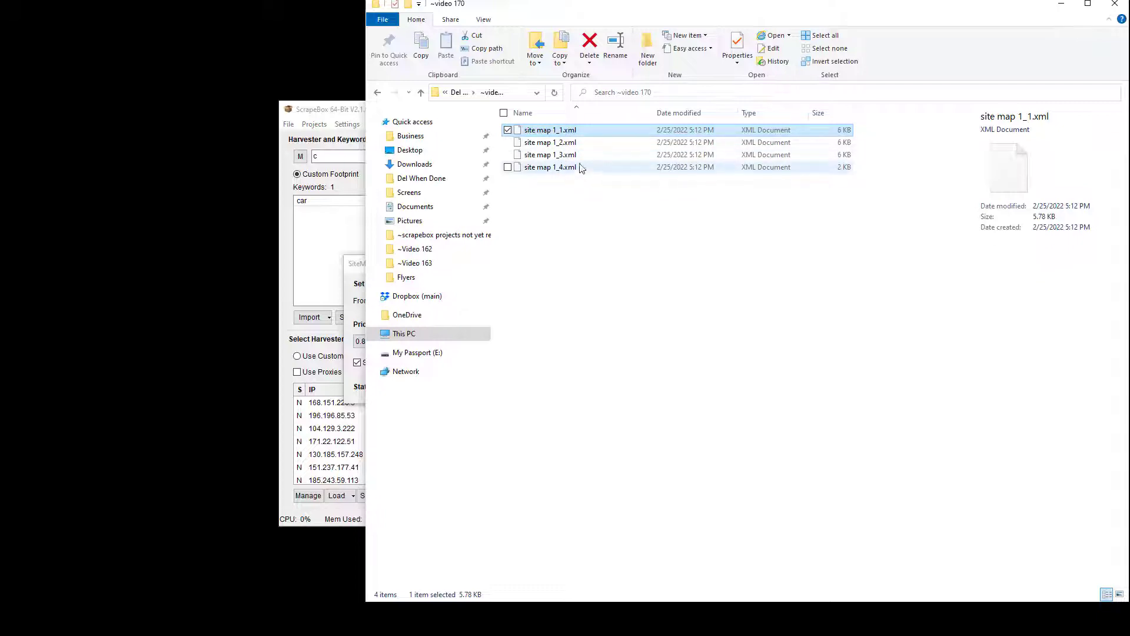
double_click(574, 133)
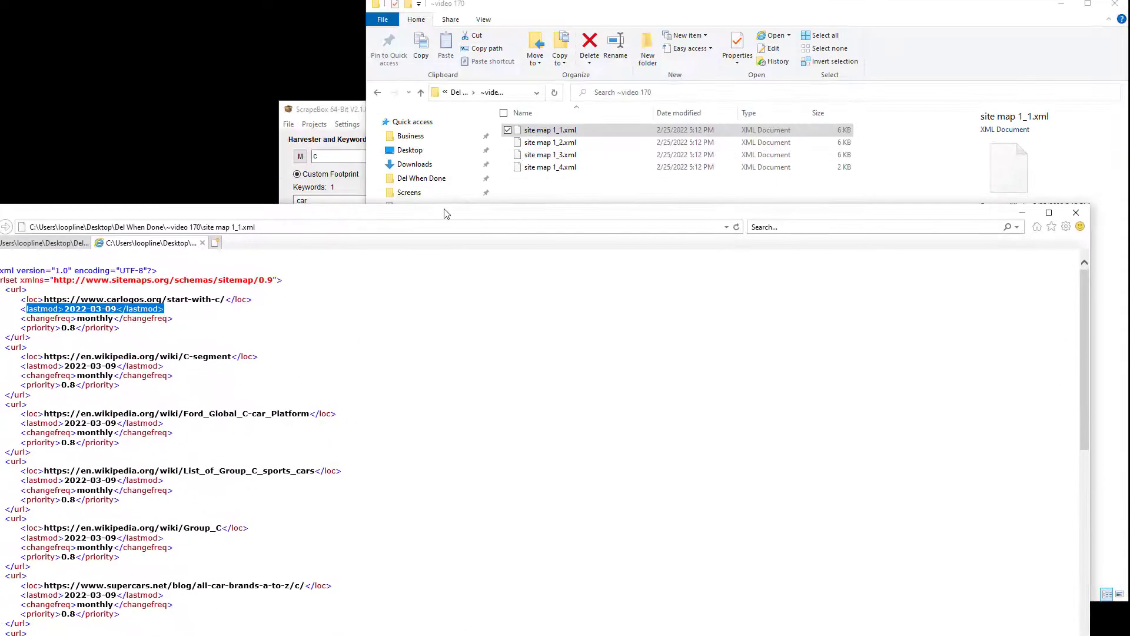
left_click(322, 107)
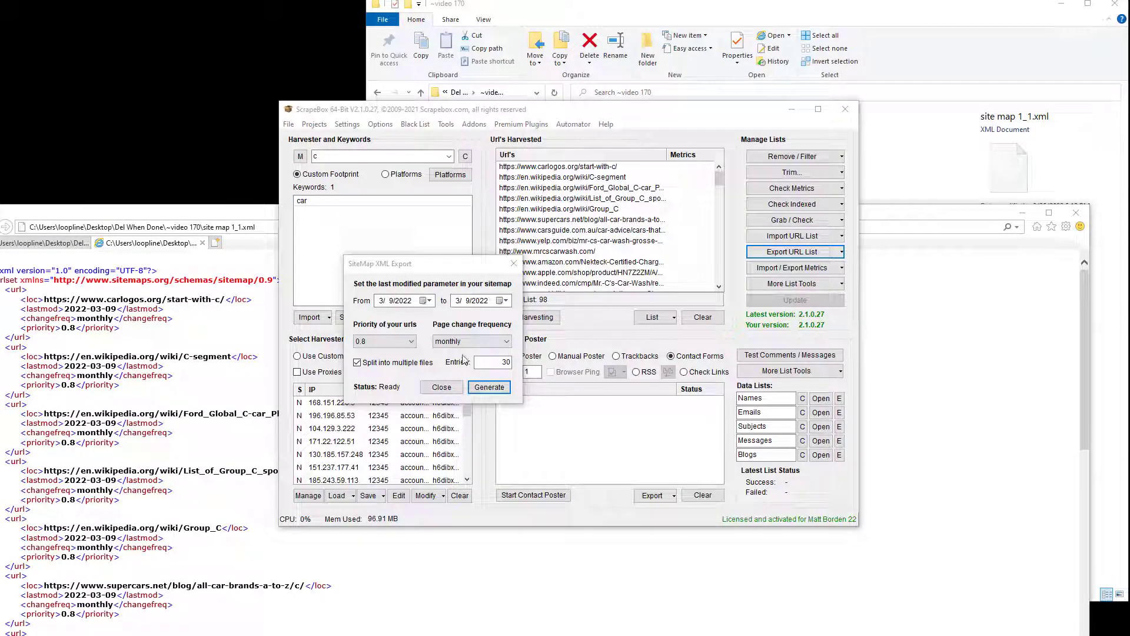
left_click(458, 303)
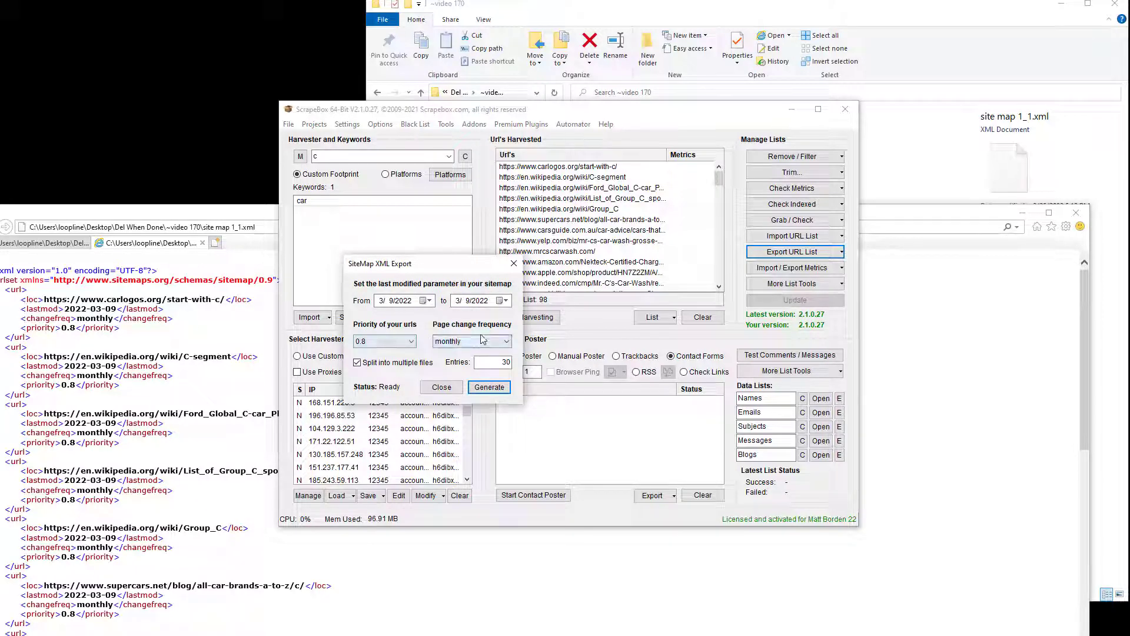
left_click_drag(208, 232, 267, 229)
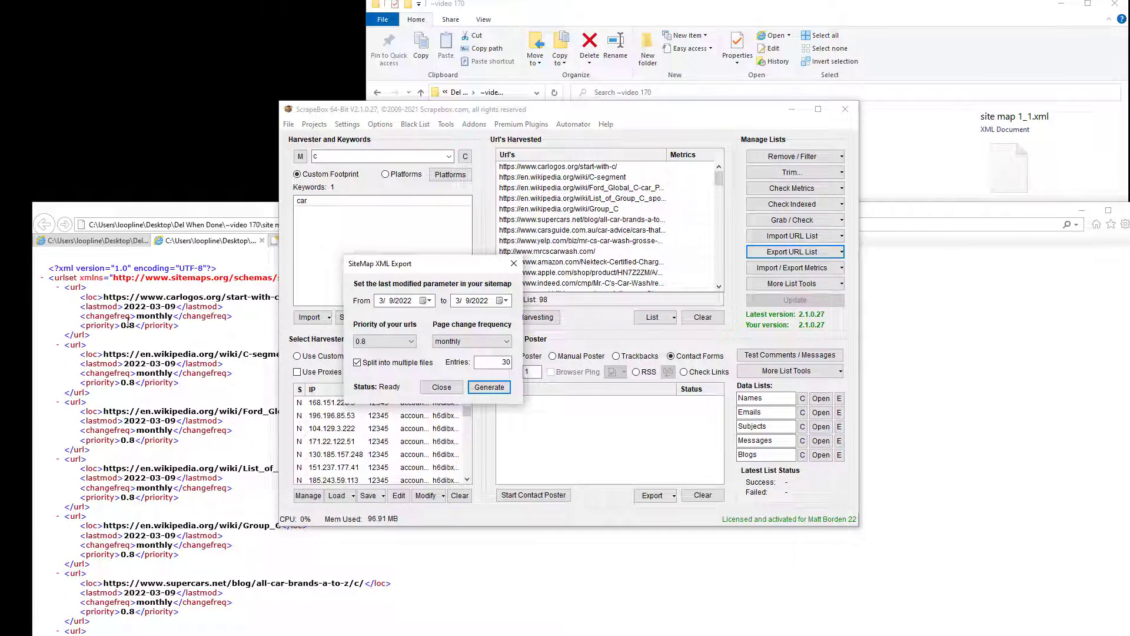
left_click(398, 341)
- Enlarge Internet Explorer to read the site map 1_1.xml entries, then minimize it
left_click(196, 212)
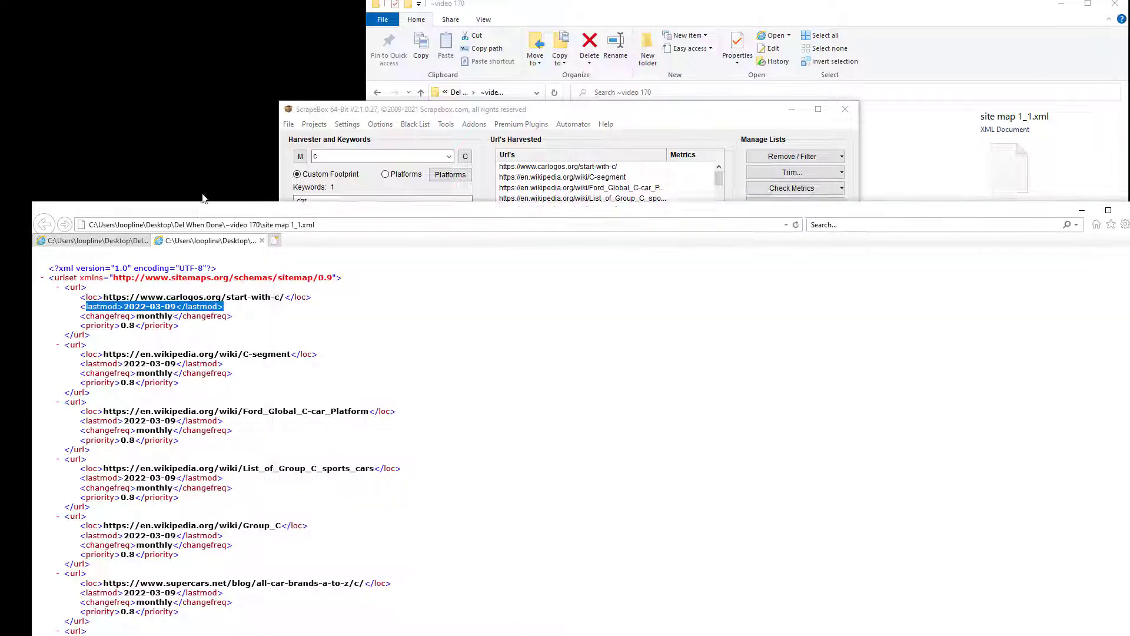
left_click_drag(202, 198, 212, 33)
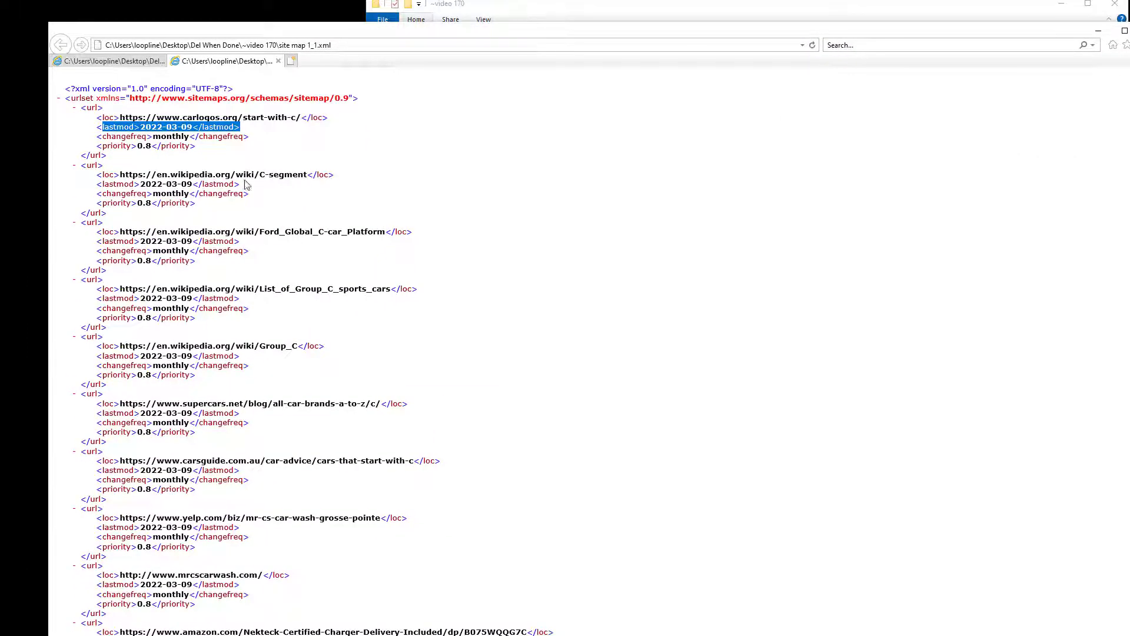
left_click(588, 5)
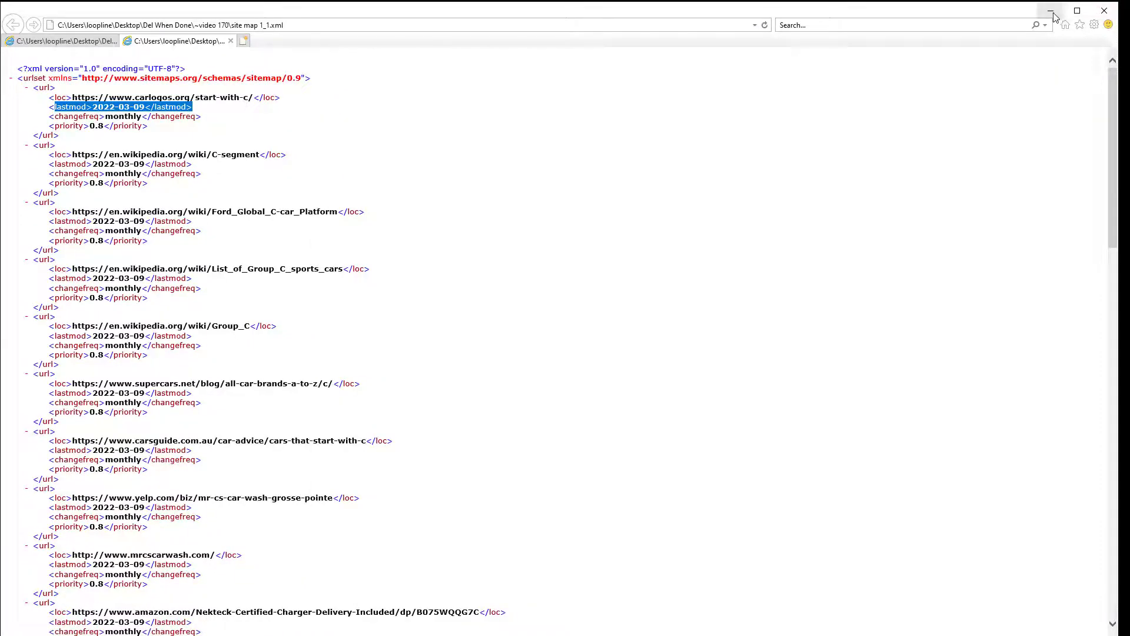
left_click(1051, 11)
left_click(793, 251)
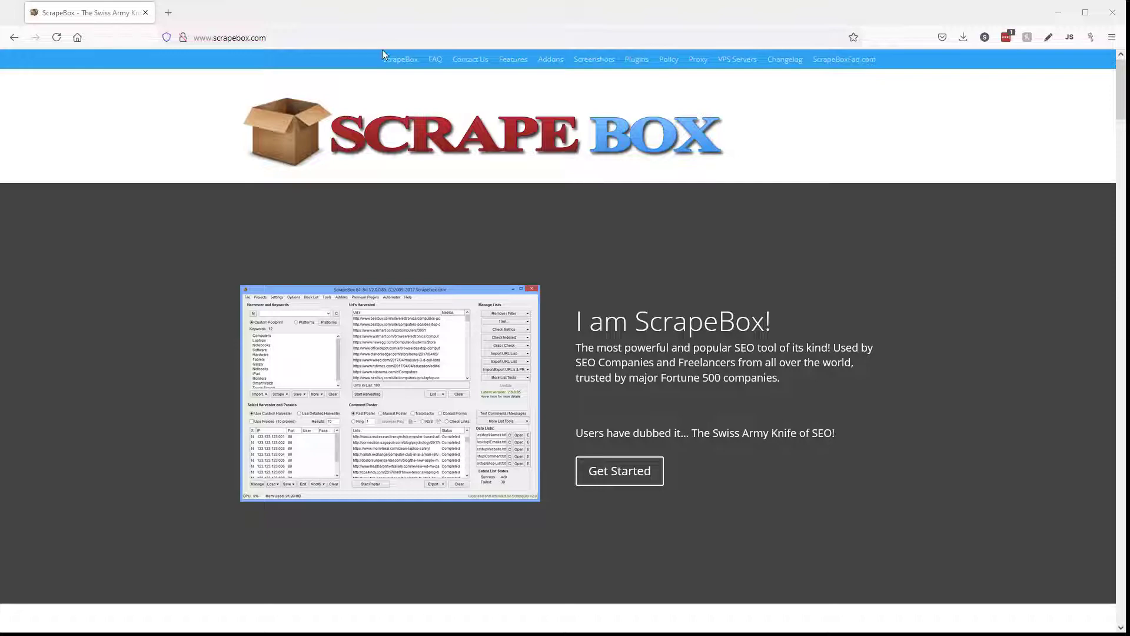
scroll(515, 227, "down", 5)
scroll(513, 234, "down", 5)
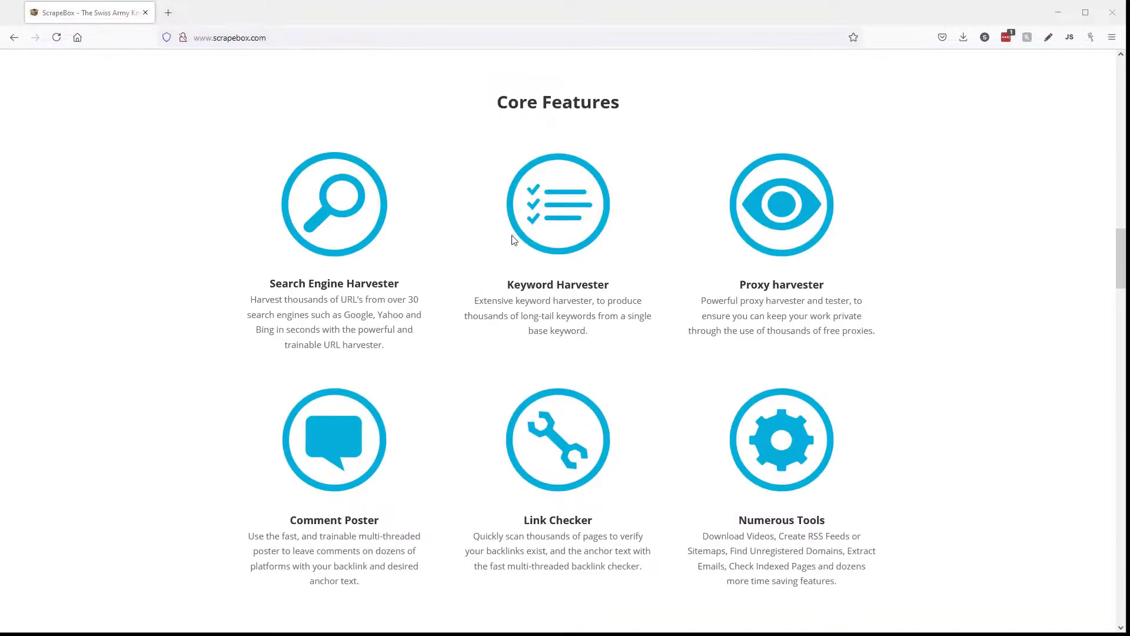
scroll(521, 243, "down", 5)
scroll(523, 243, "down", 5)
scroll(522, 243, "down", 5)
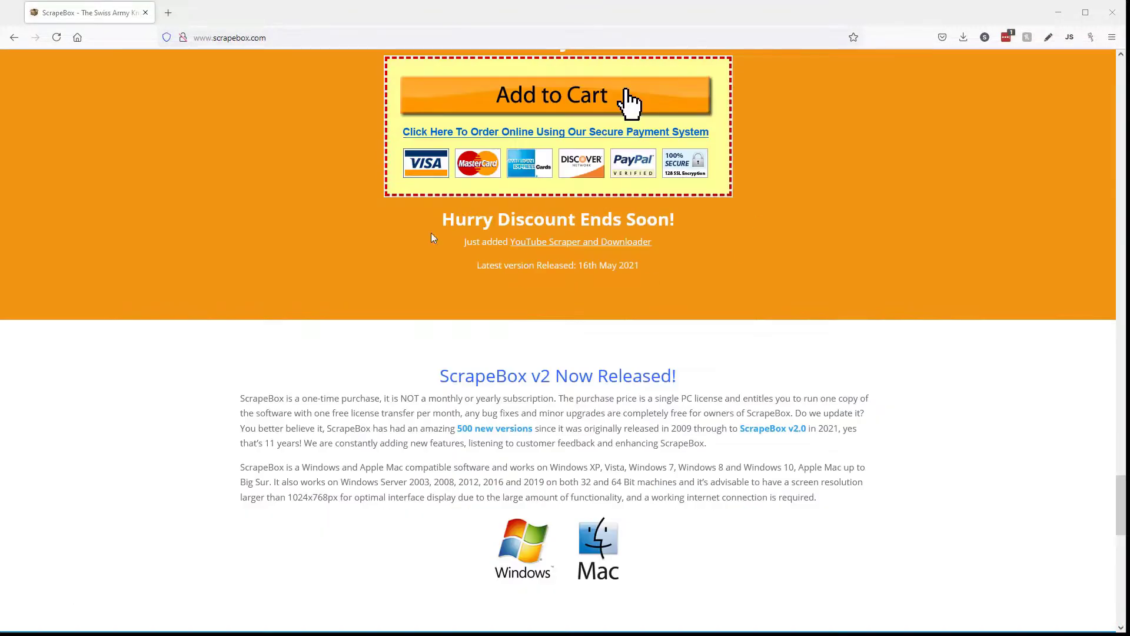